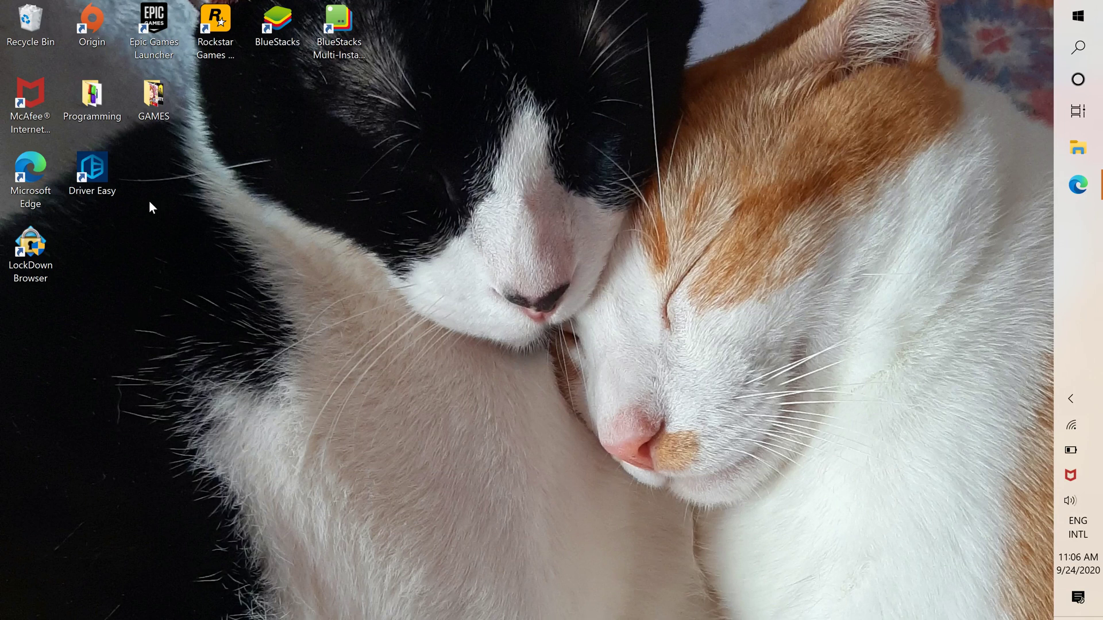
Step: Launch Driver Easy from its desktop shortcut and run Scan Now for outdated drivers
click(100, 163)
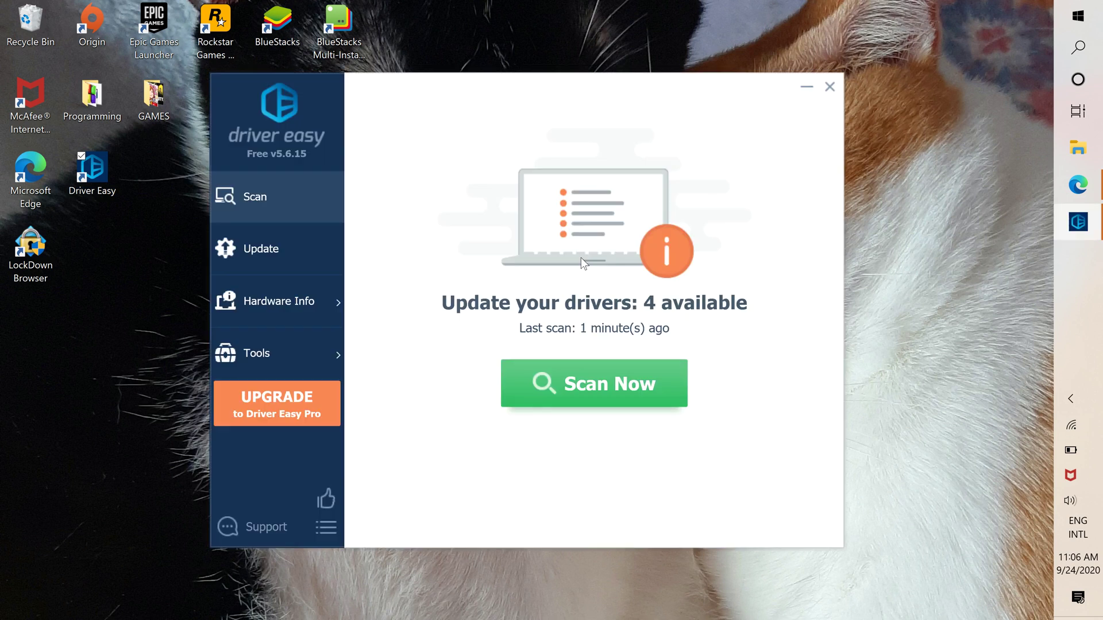
click(598, 397)
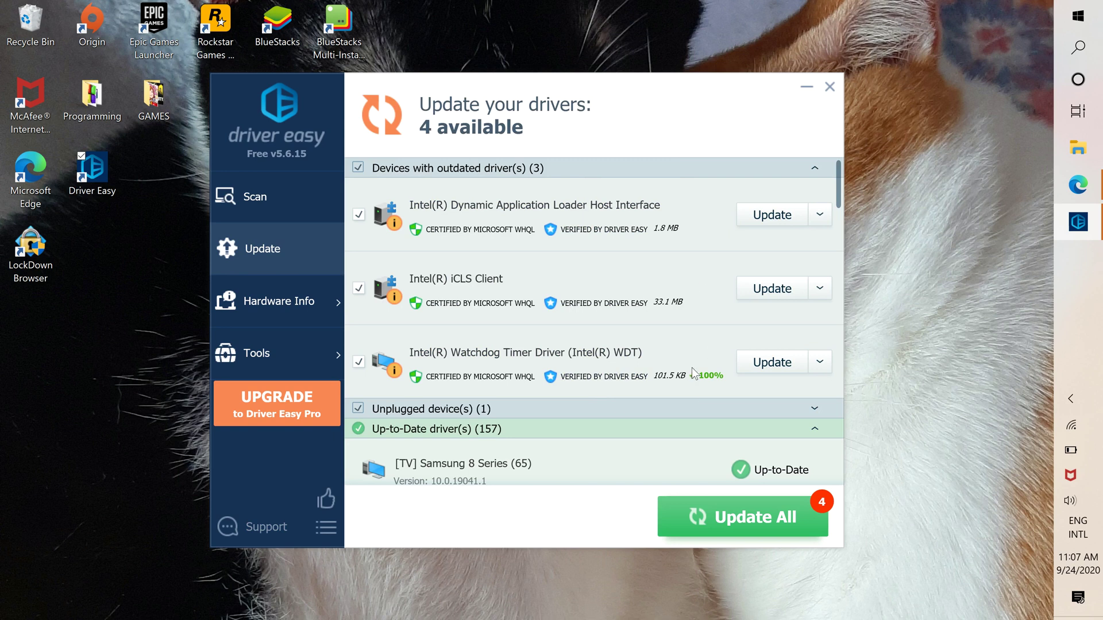
Step: Review the scan results and begin updating the Intel(R) Dynamic Application Loader Host Interface driver
scroll(693, 369, down, 8)
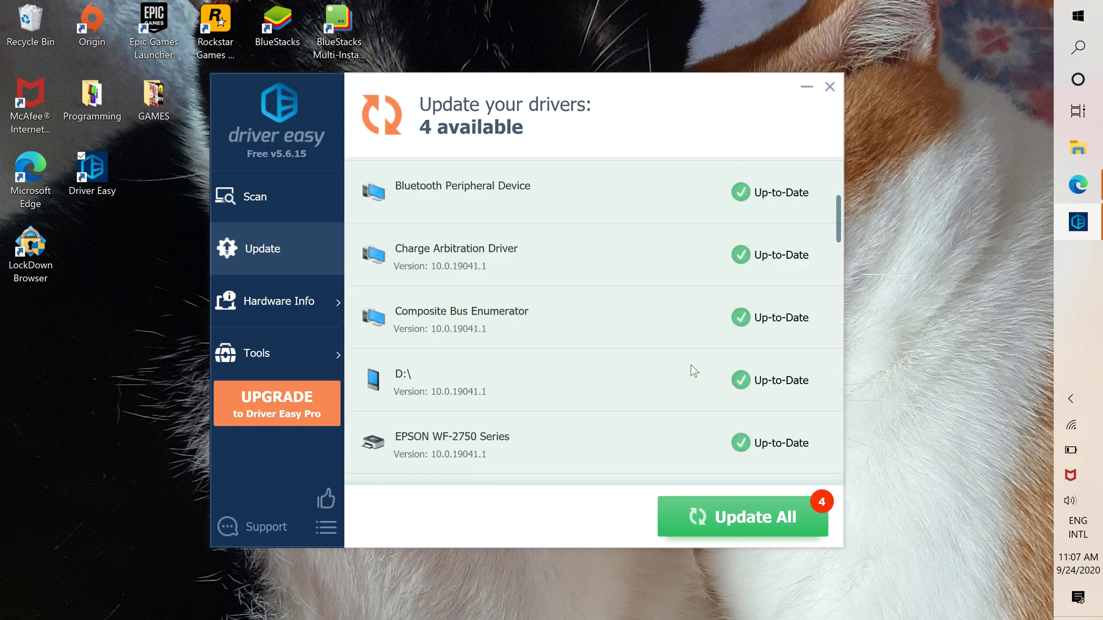
scroll(693, 369, down, 6)
scroll(690, 365, up, 14)
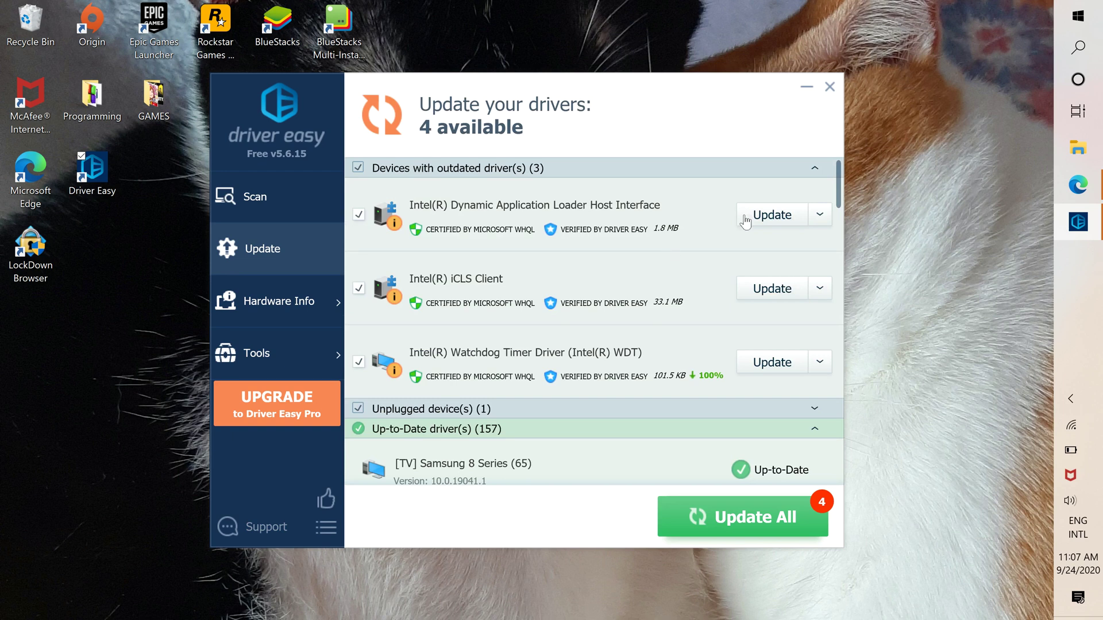
click(774, 214)
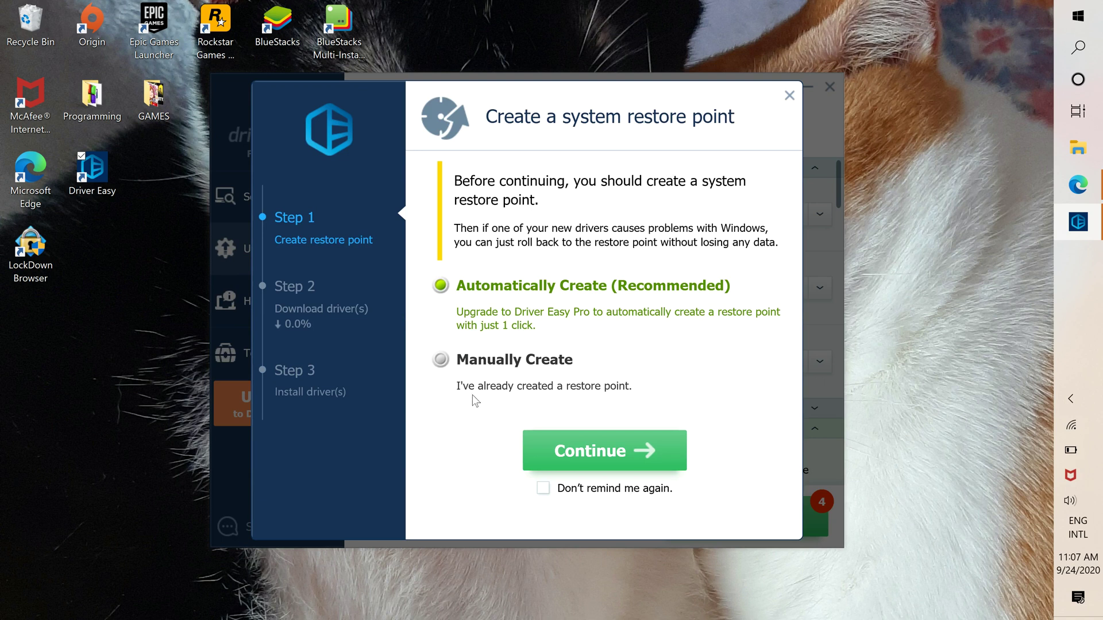
Step: Choose Manually Create for the restore point, download the driver, then pick Manually Install
click(504, 376)
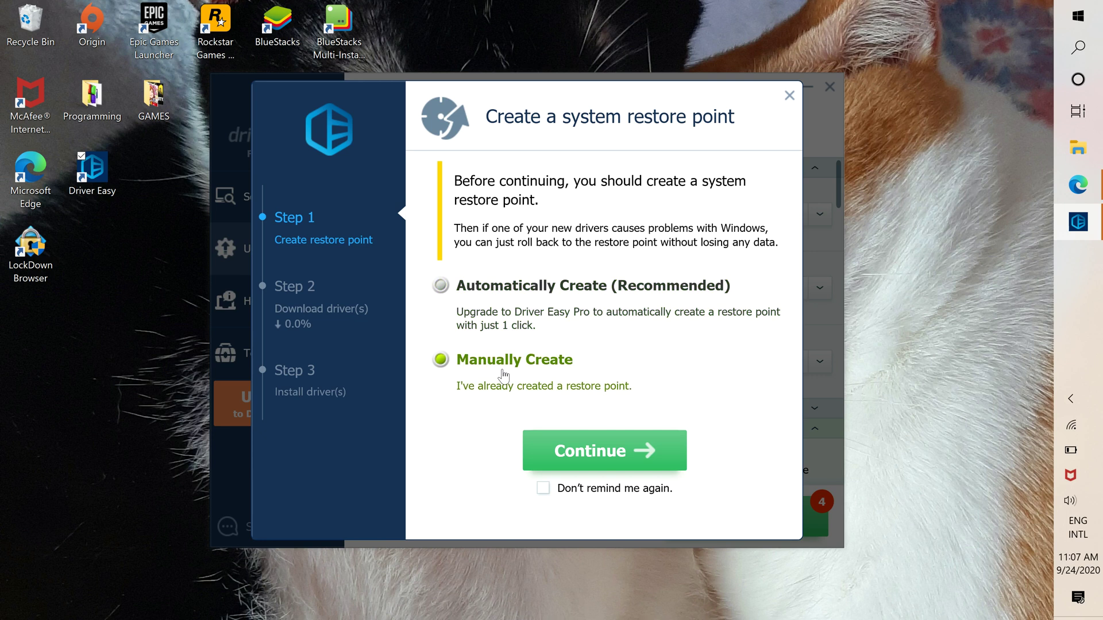
click(610, 460)
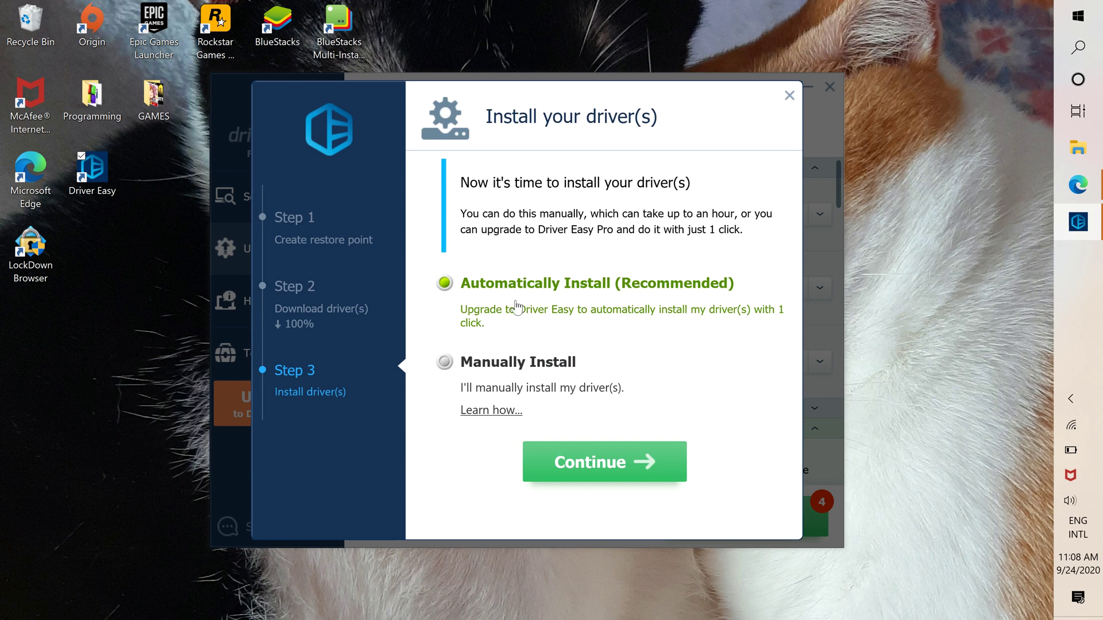
click(446, 364)
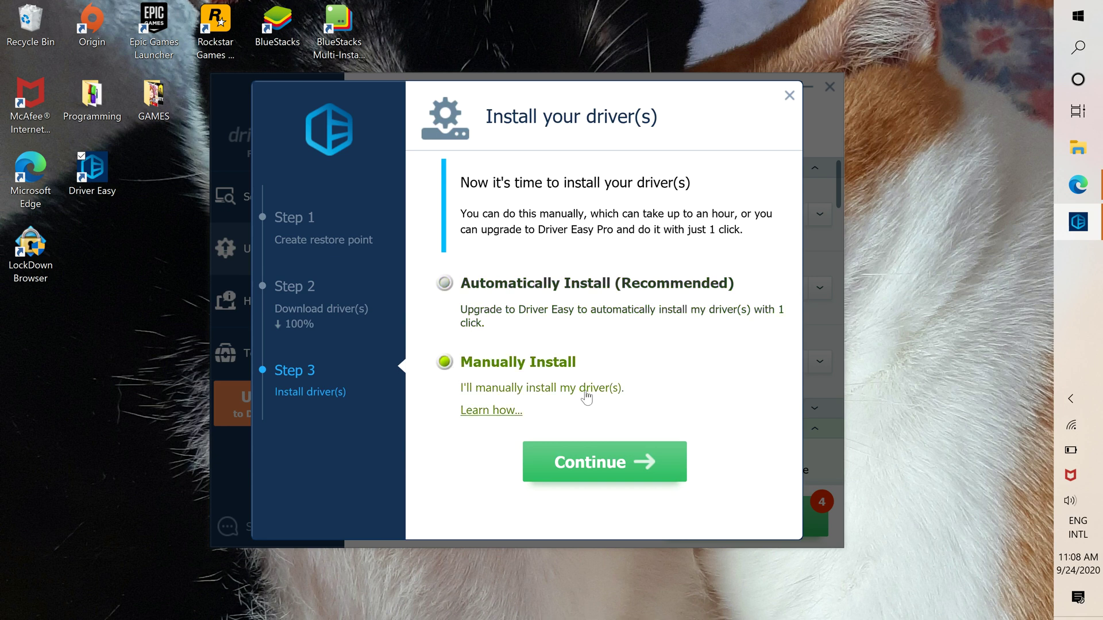
click(603, 468)
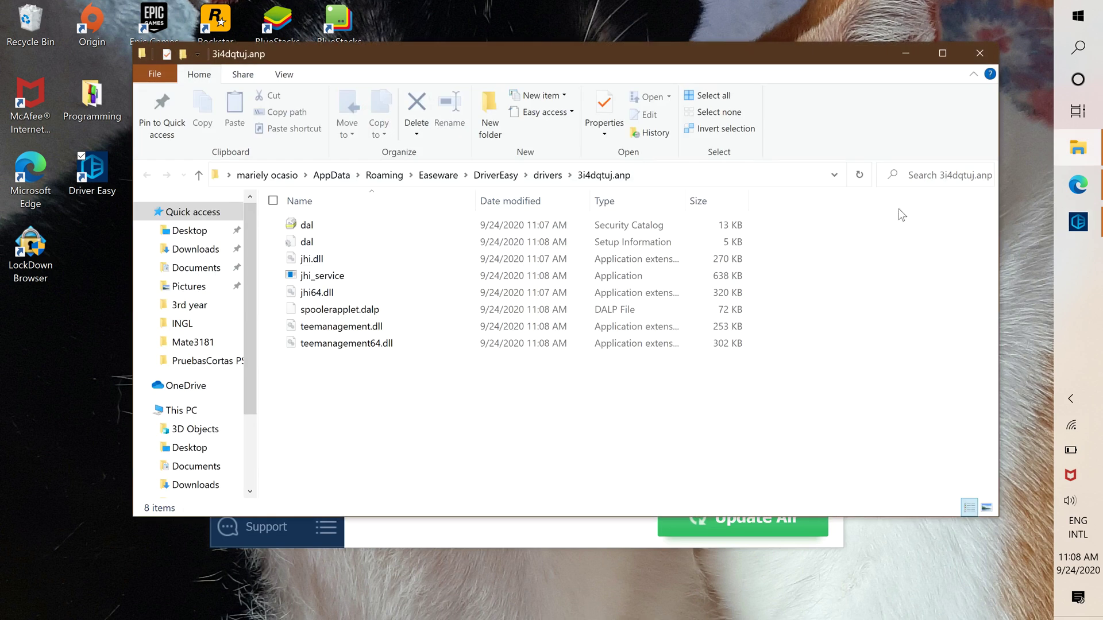
Step: Show the full path of the 3i4dqtuj.anp driver folder, then minimize File Explorer
click(657, 178)
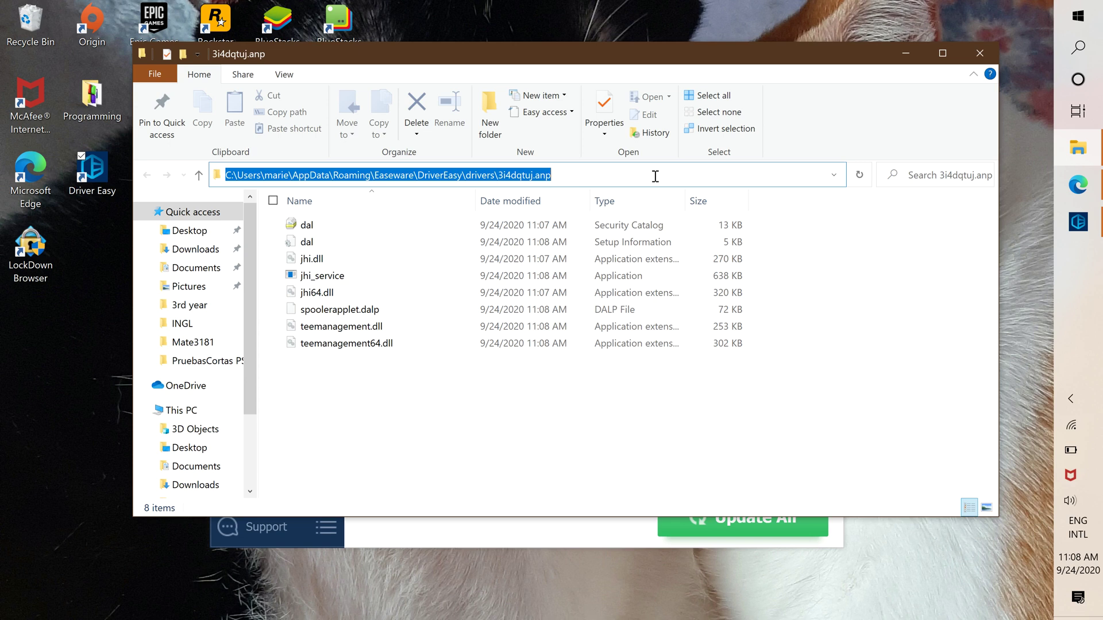
click(903, 57)
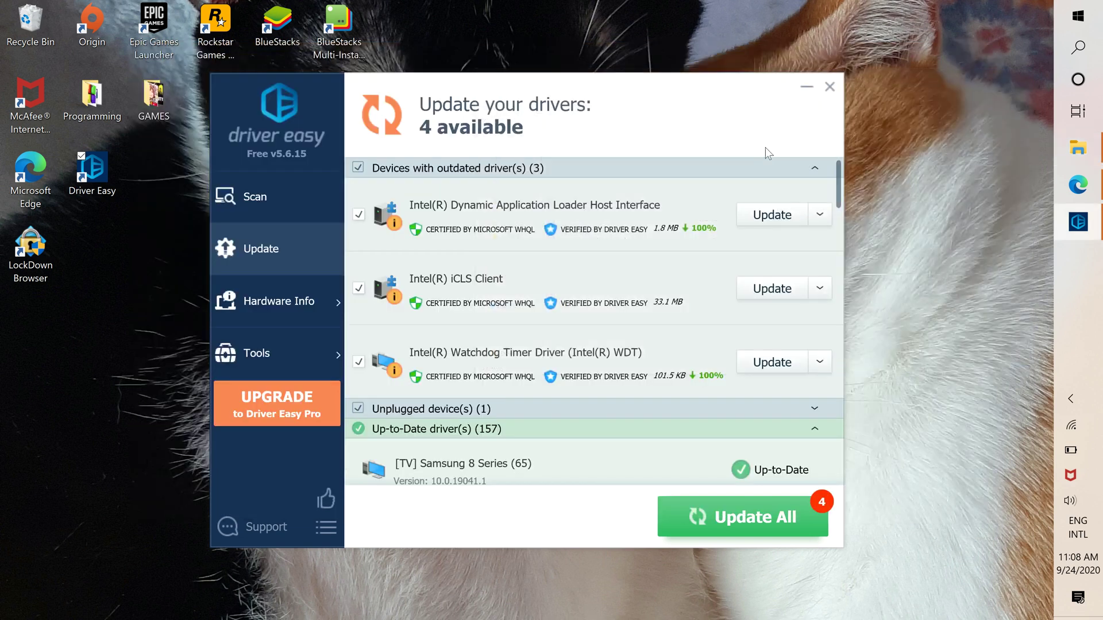
click(821, 214)
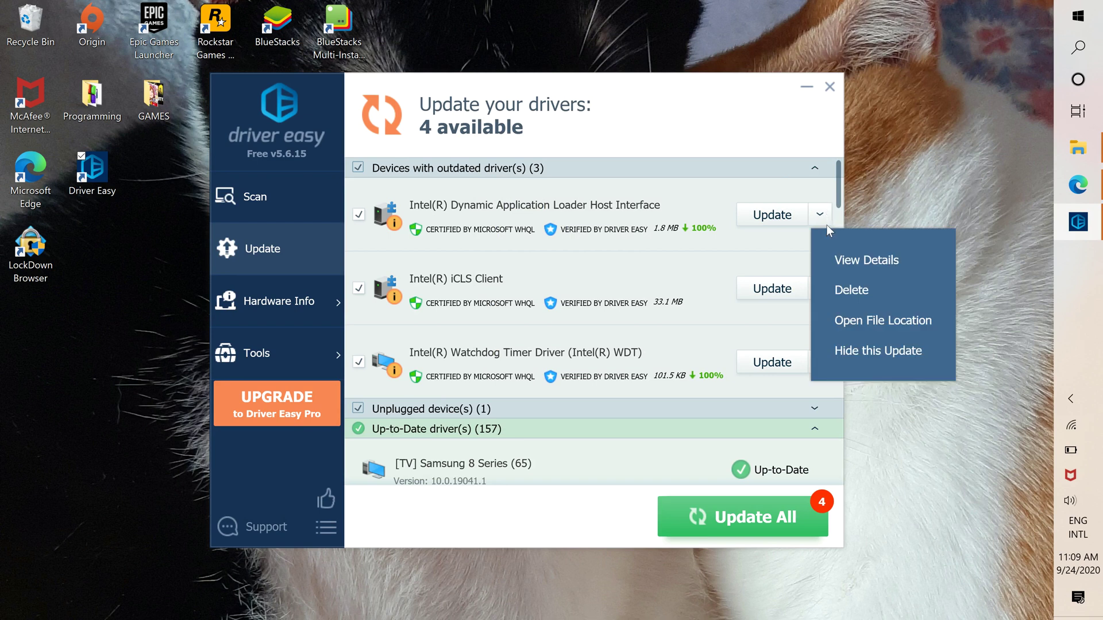
click(852, 270)
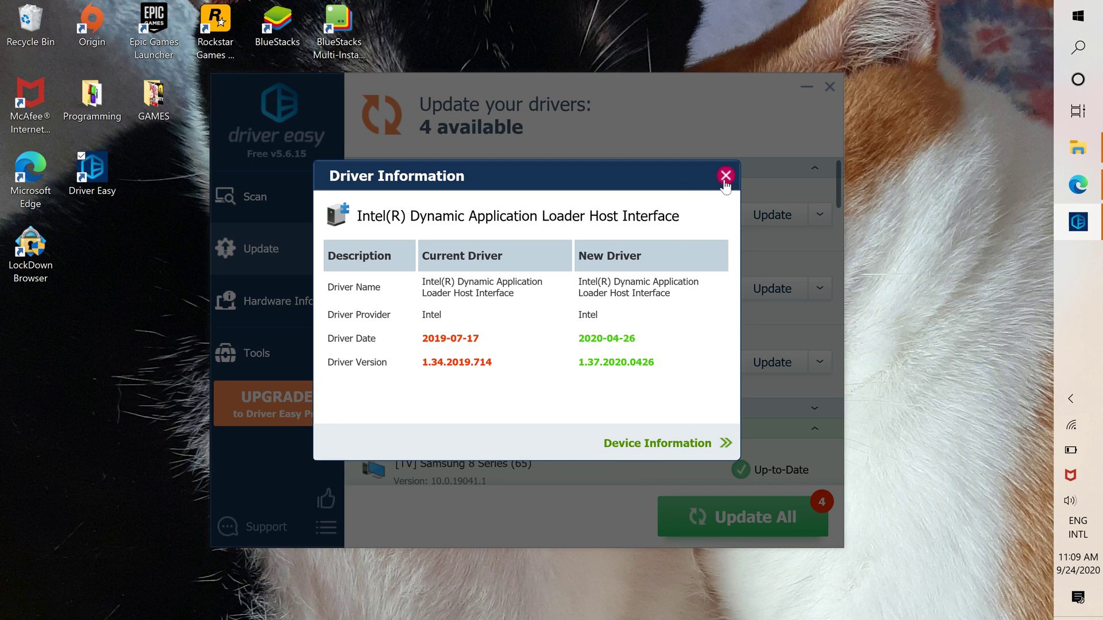
click(725, 176)
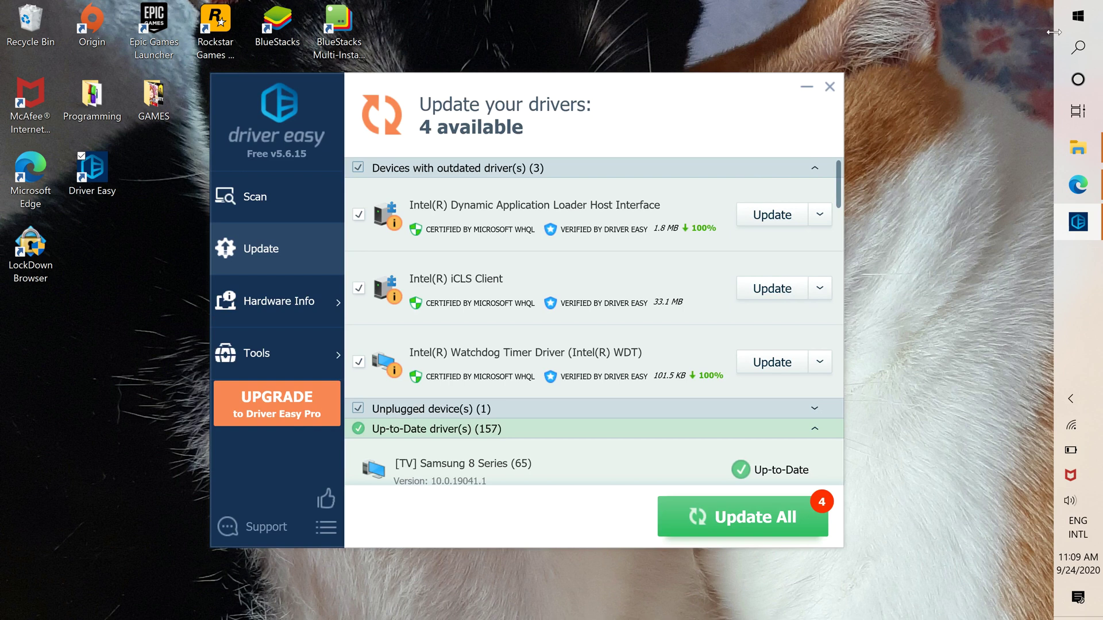
Step: Launch Run from the Start menu and open Device Manager with devmgmt.msc
click(1069, 19)
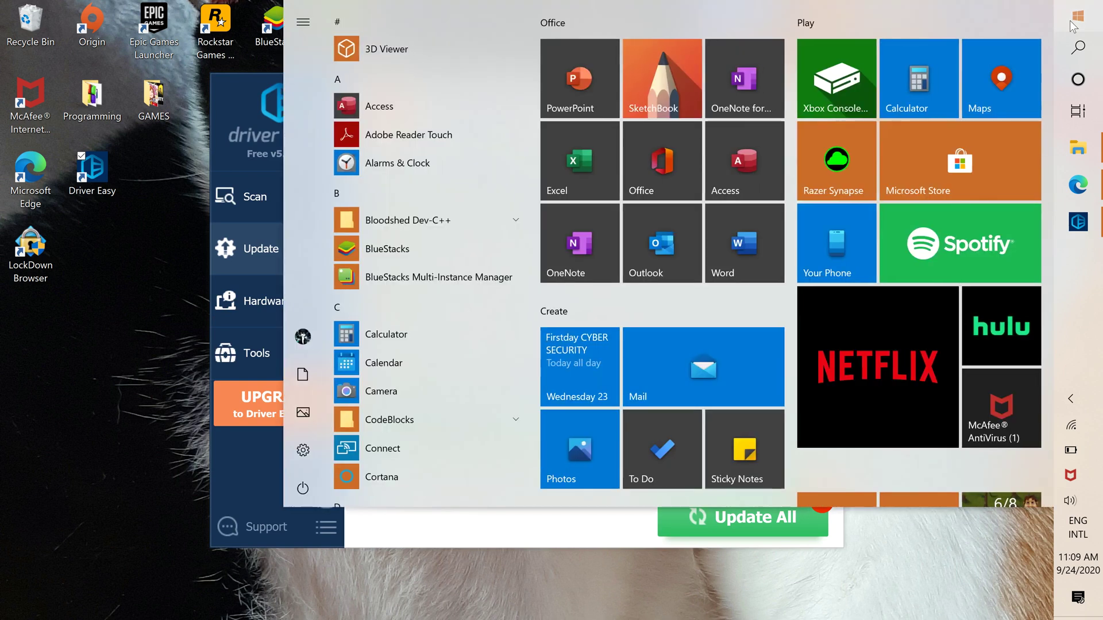
text(run)
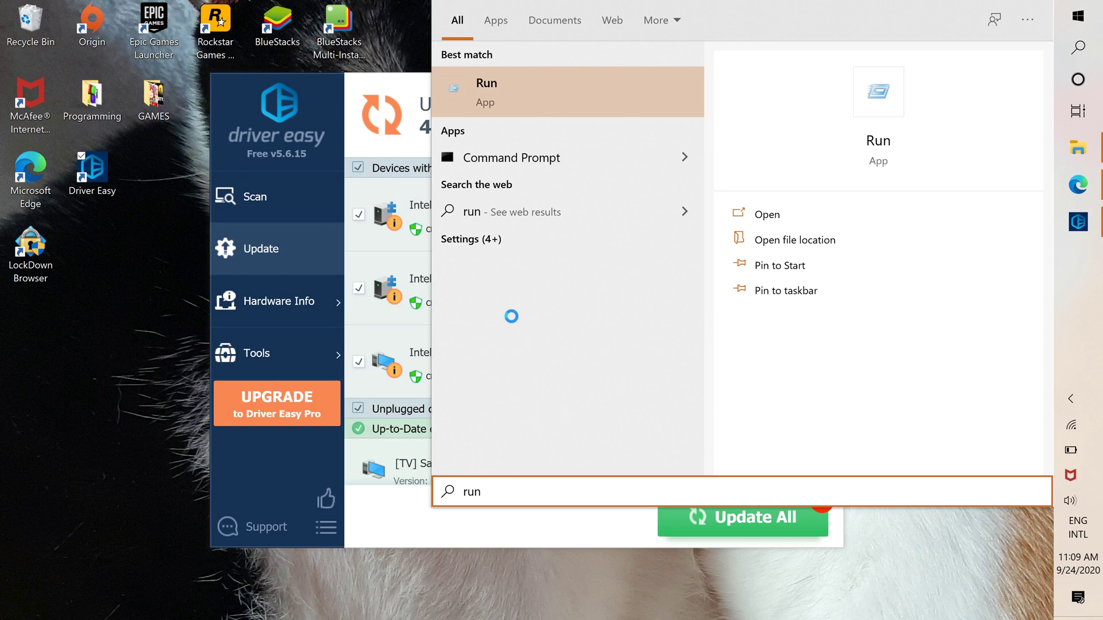
key(Return)
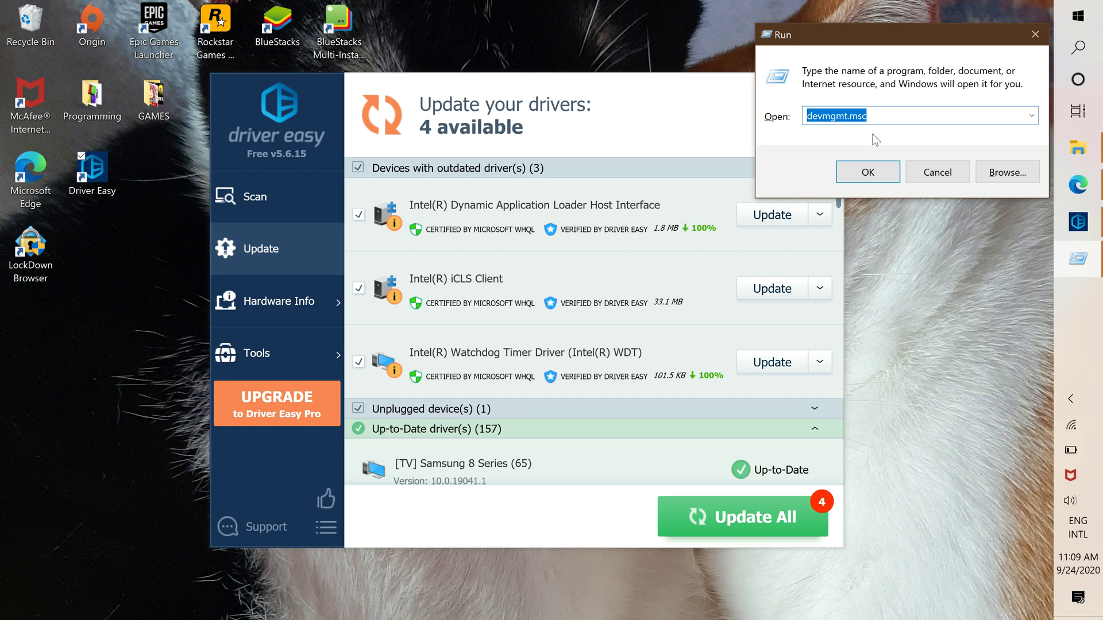
click(865, 173)
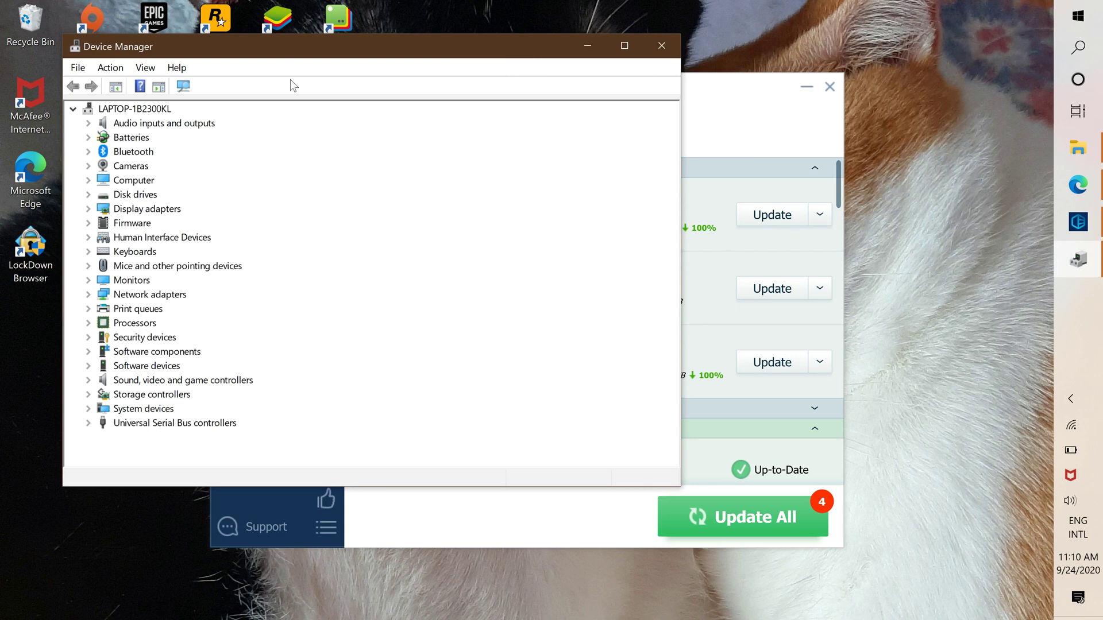
Step: Move Device Manager beside Driver Easy and browse the Computer, Disk drives and Display adapters categories
drag(352, 49, 428, 352)
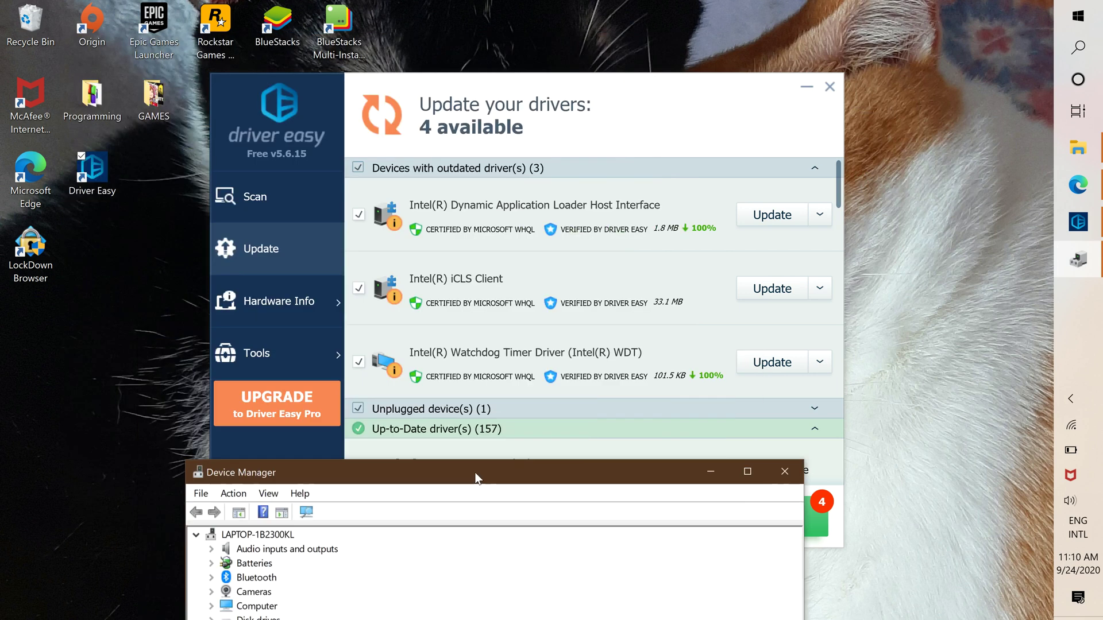
drag(475, 477, 531, 274)
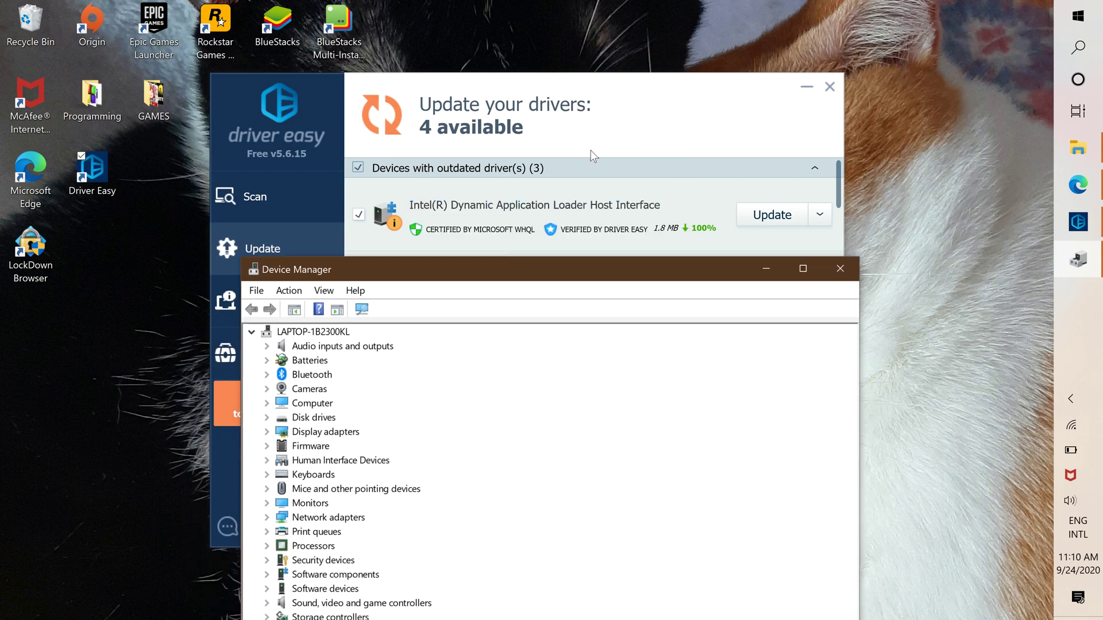
drag(411, 276, 307, 87)
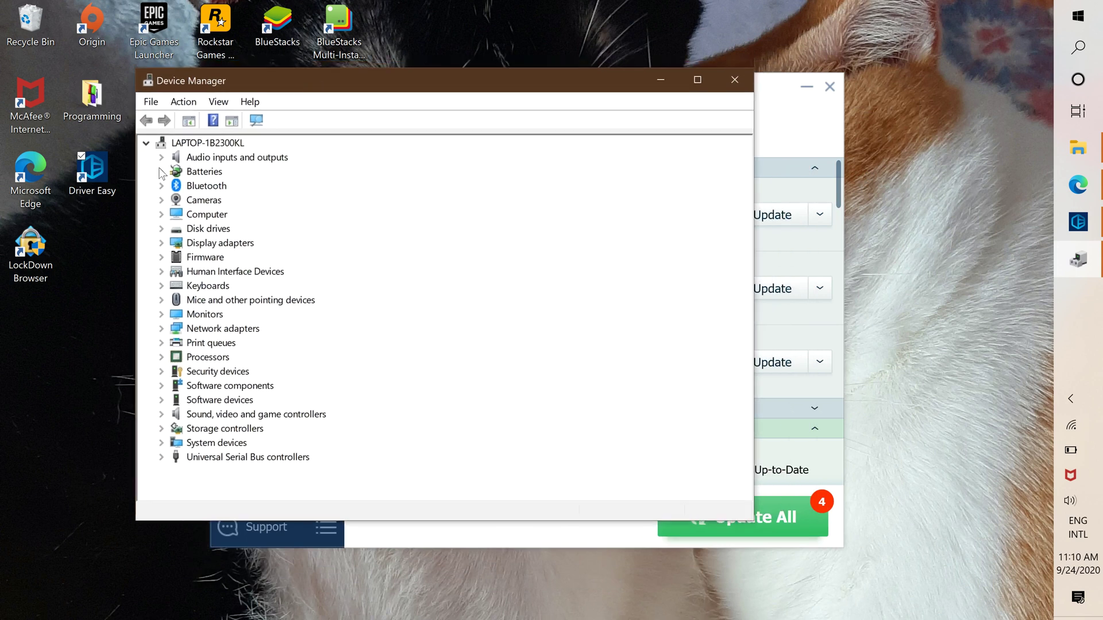
click(162, 214)
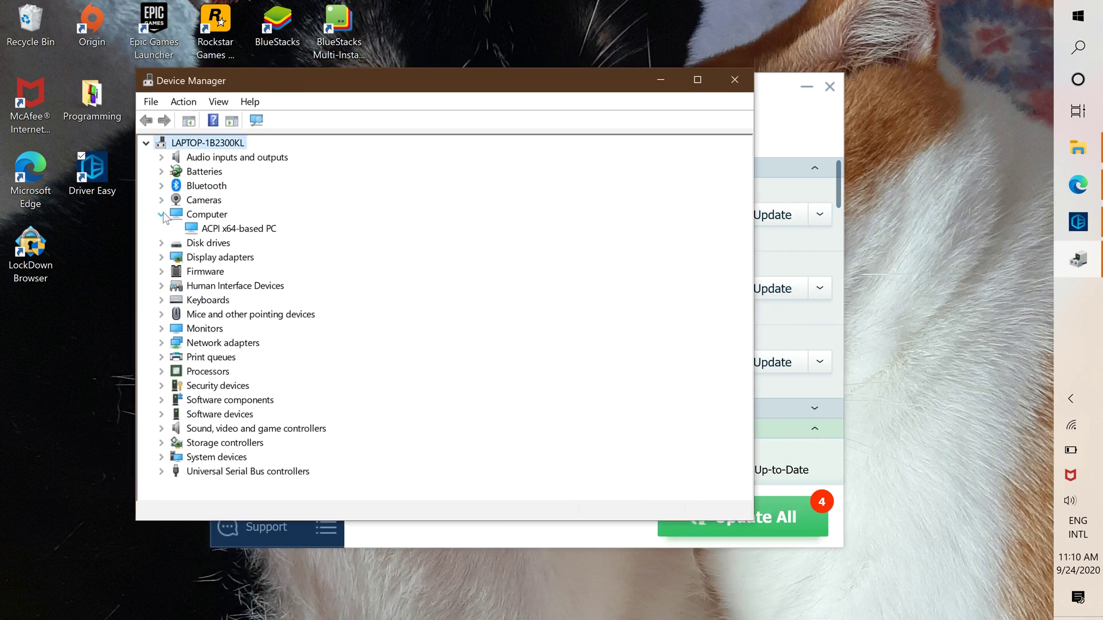
click(162, 215)
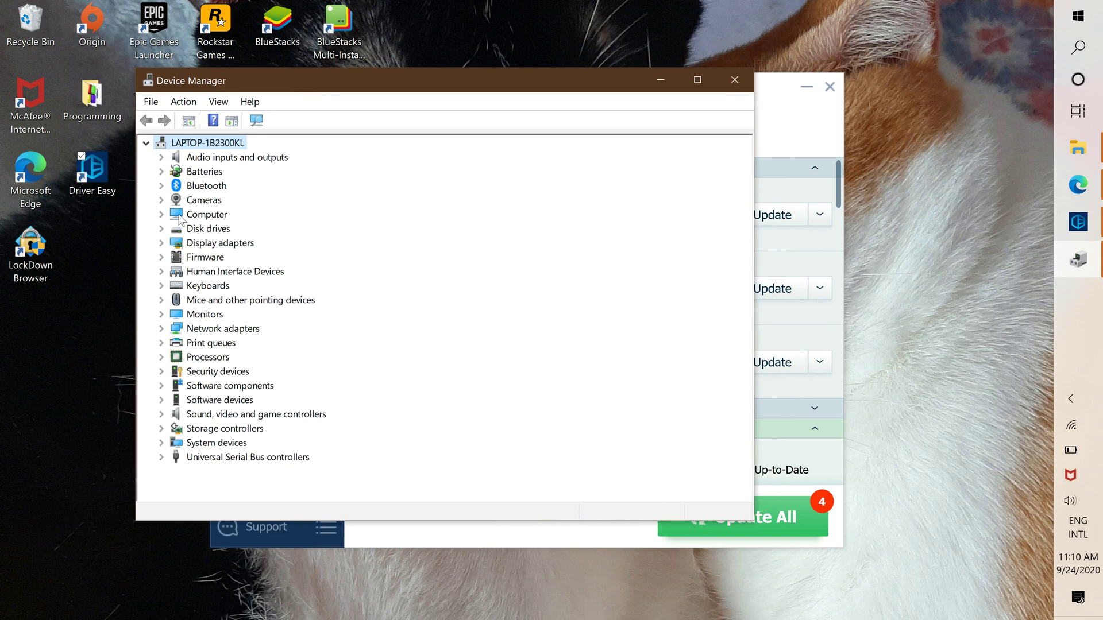
click(162, 214)
click(162, 215)
click(163, 229)
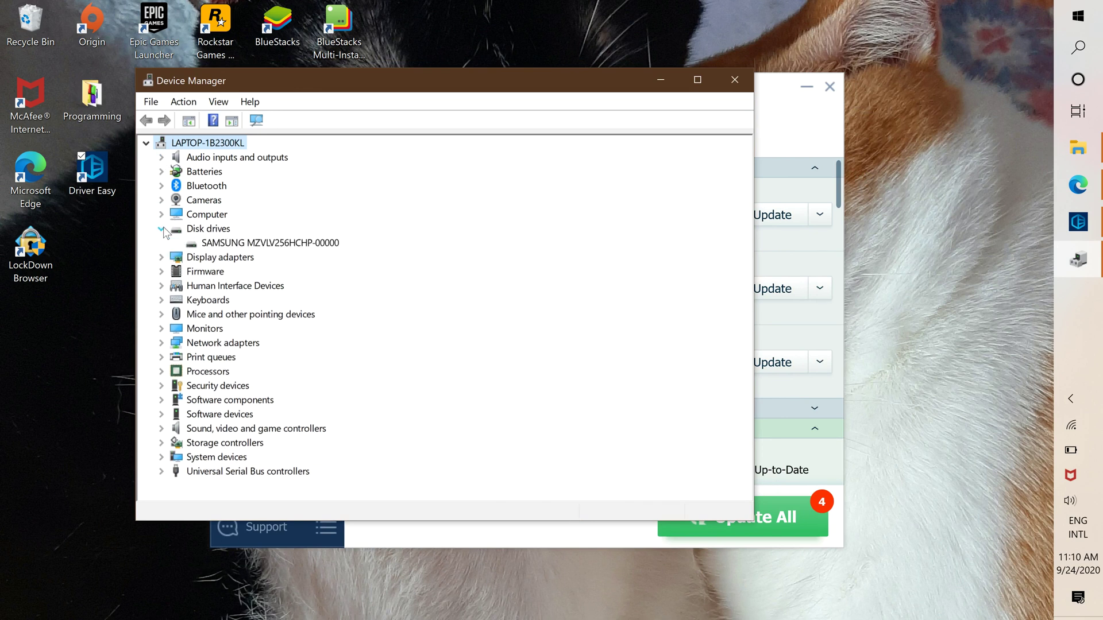
click(162, 228)
click(162, 243)
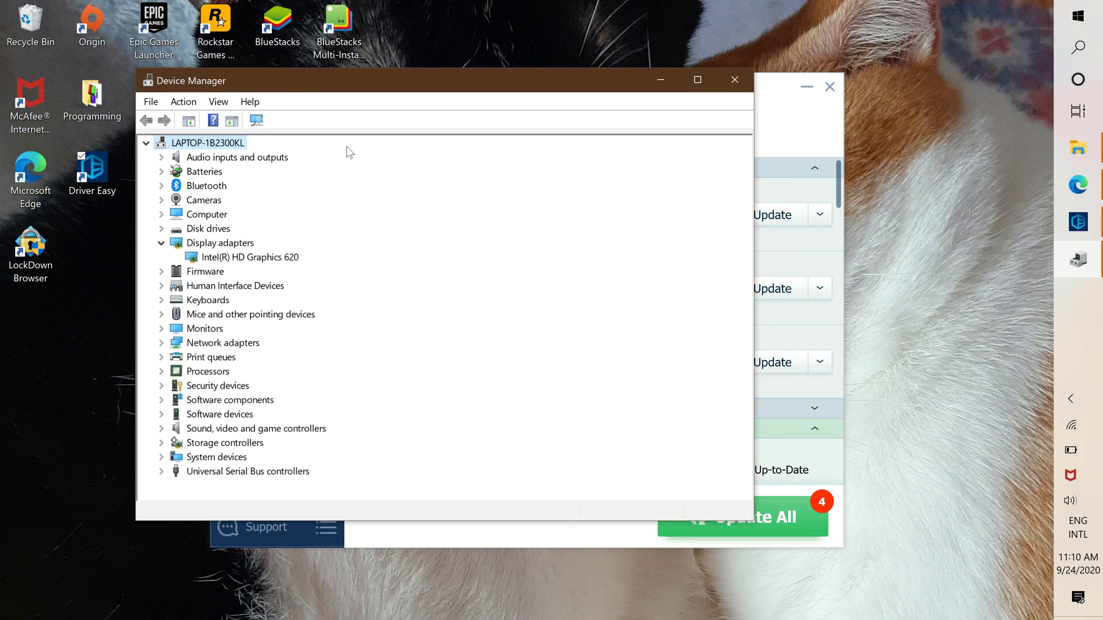
drag(374, 81, 415, 64)
Step: Browse the Firmware, Human Interface Devices, Keyboards, Mice, Monitors and Network adapters categories
click(201, 225)
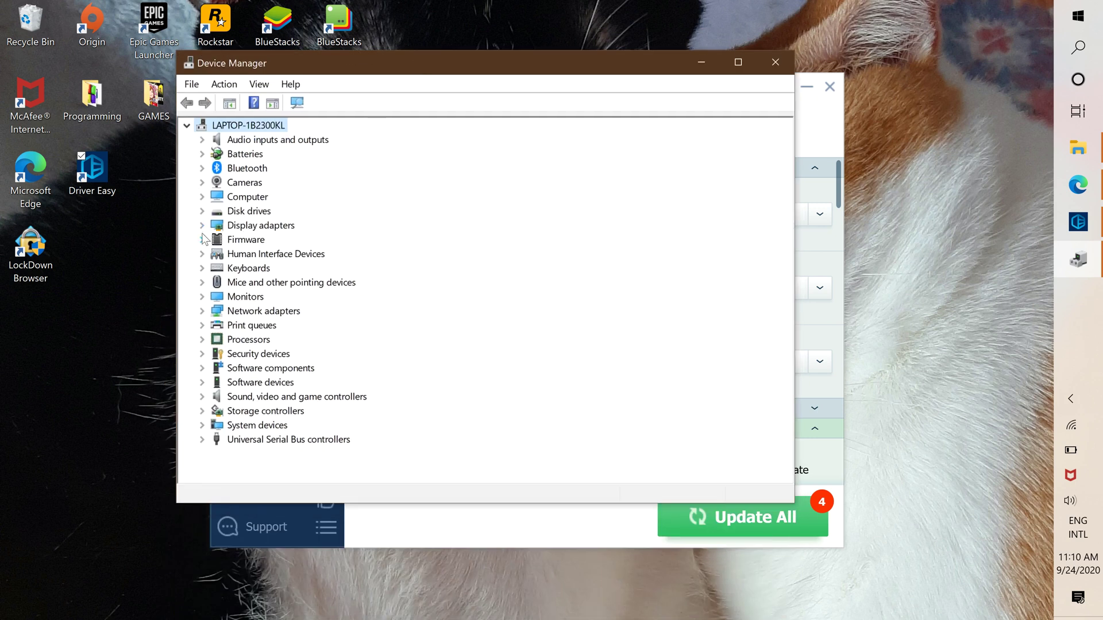
click(202, 239)
click(202, 239)
click(201, 254)
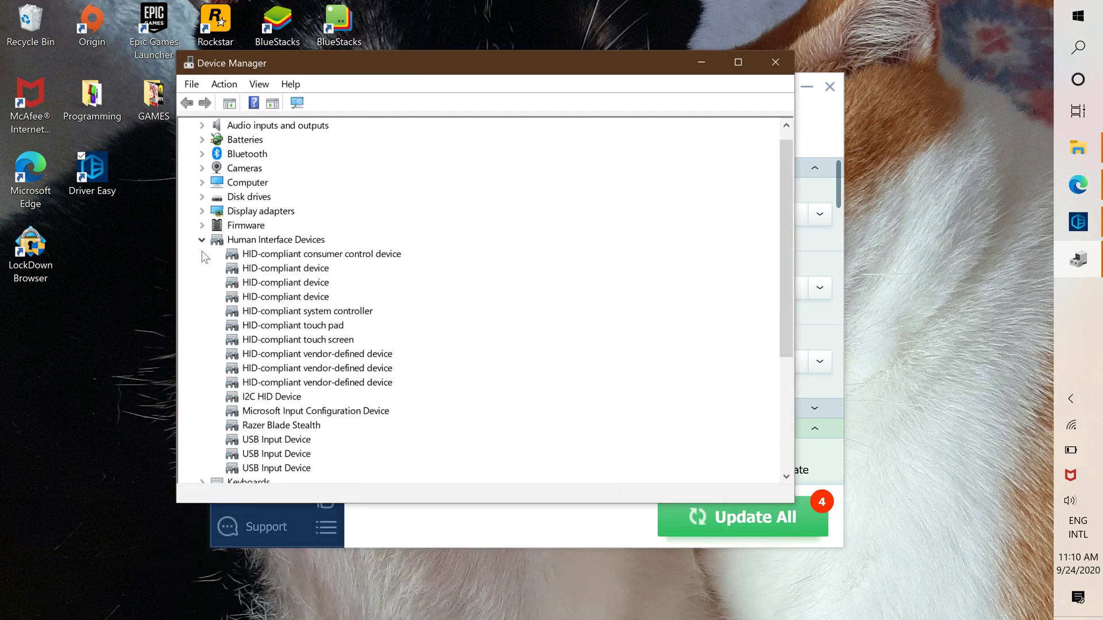
scroll(310, 348, down, 1)
scroll(310, 348, down, 2)
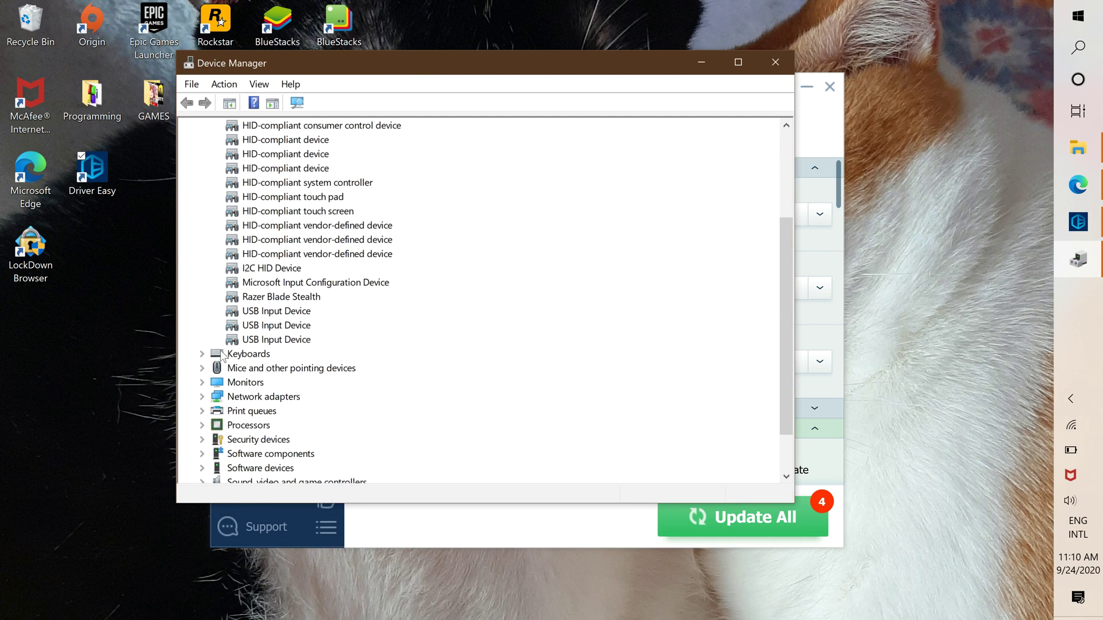
click(202, 353)
scroll(315, 386, down, 2)
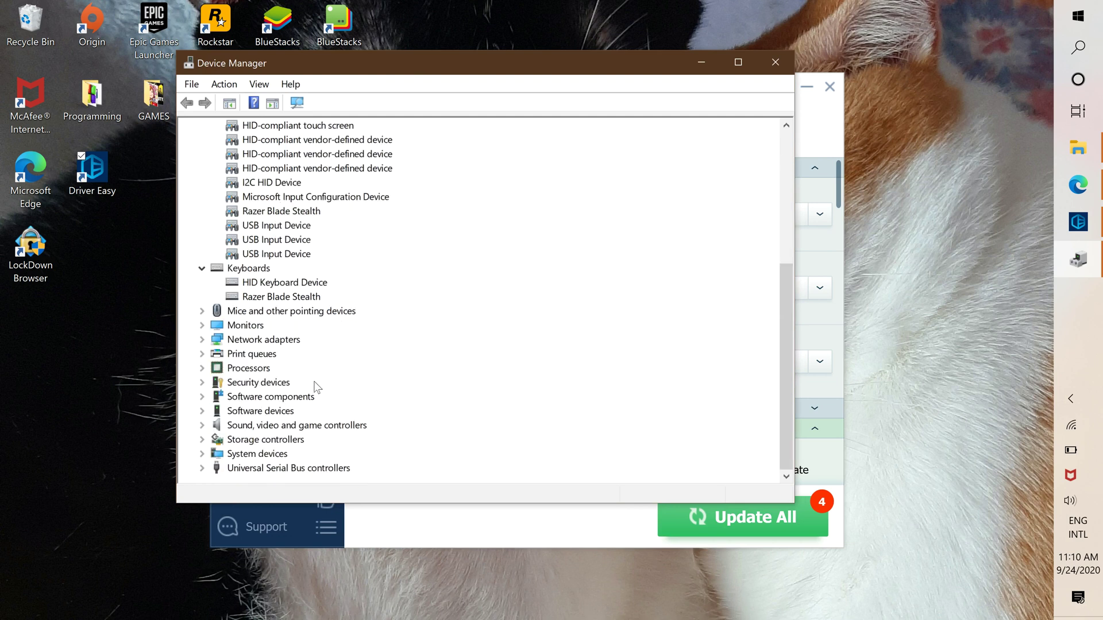
click(202, 311)
click(202, 354)
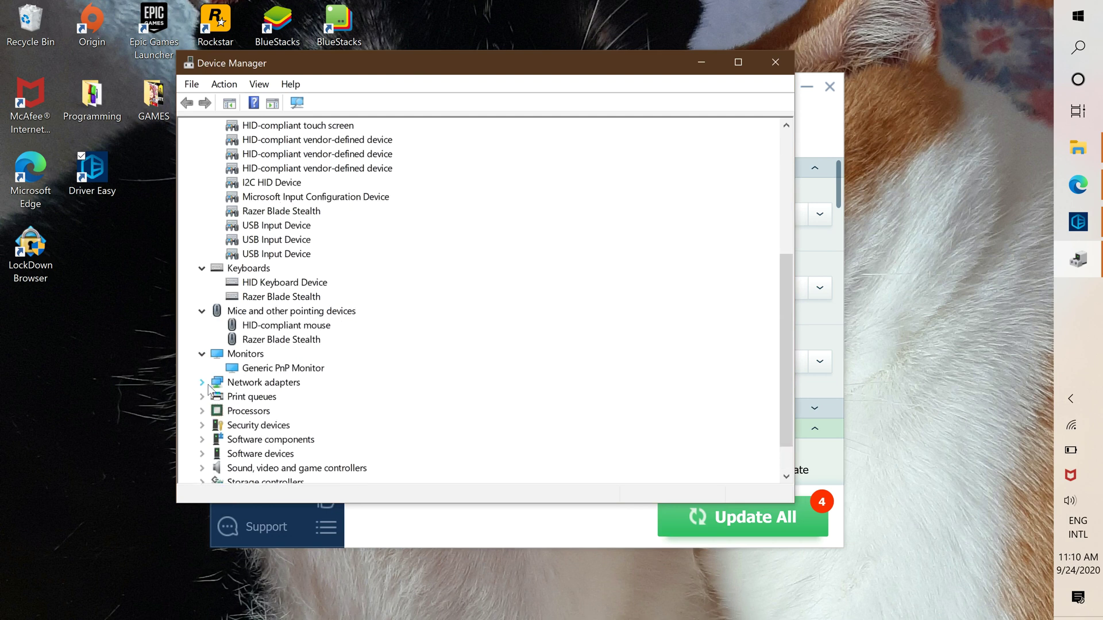
click(203, 382)
Step: Check Print queues, Processors and Security devices, then expand Software components to show its three Intel entries
scroll(293, 401, down, 3)
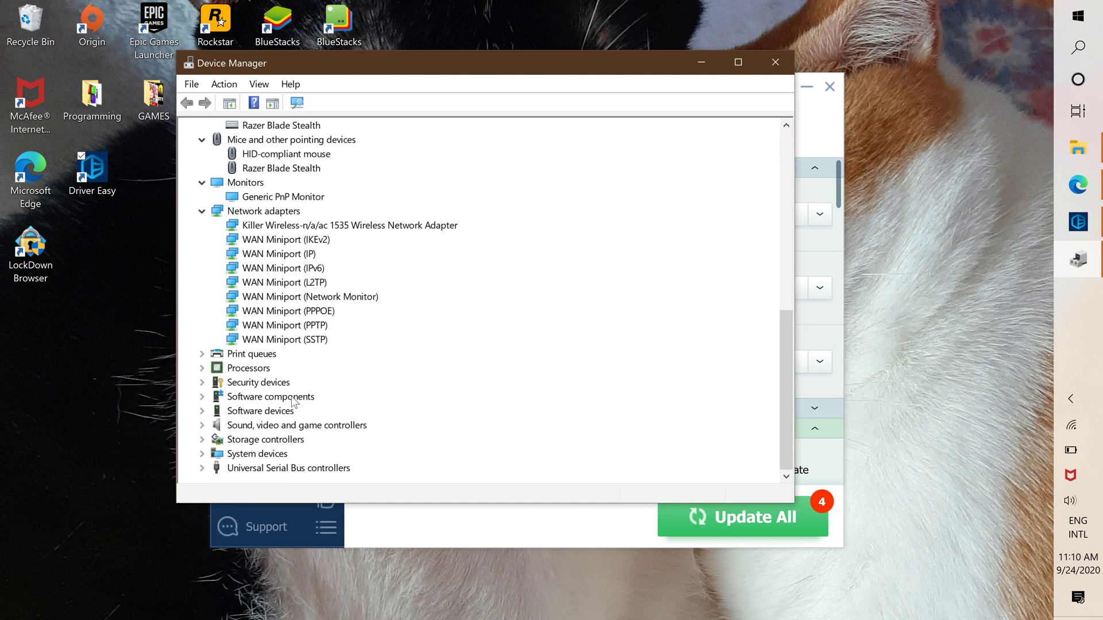
click(202, 354)
click(202, 354)
click(202, 368)
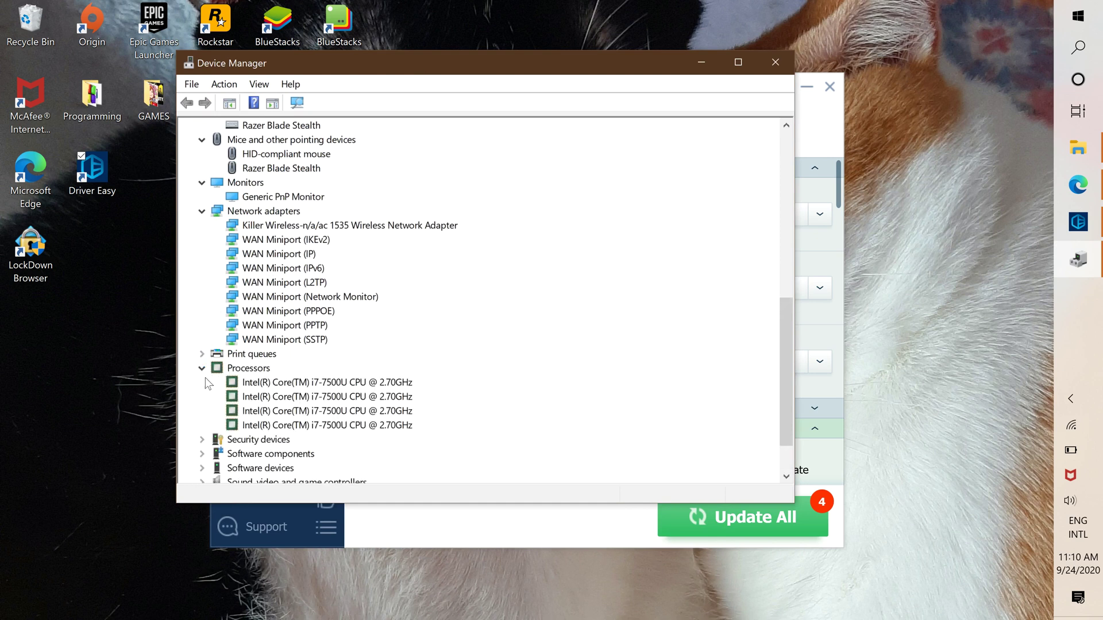
click(203, 368)
click(203, 382)
click(202, 383)
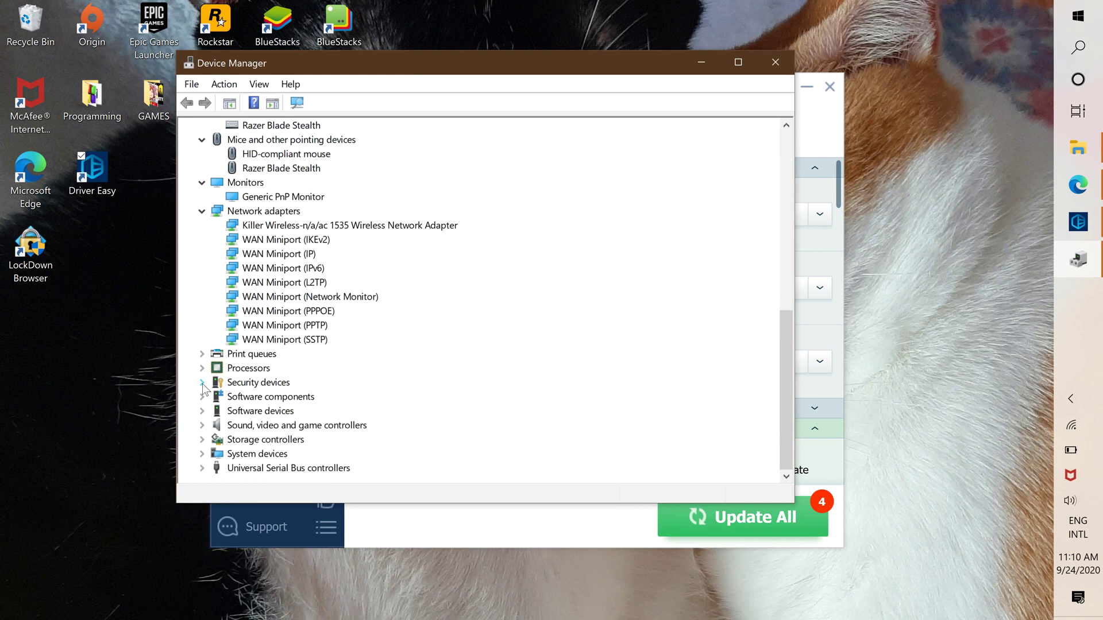
click(202, 397)
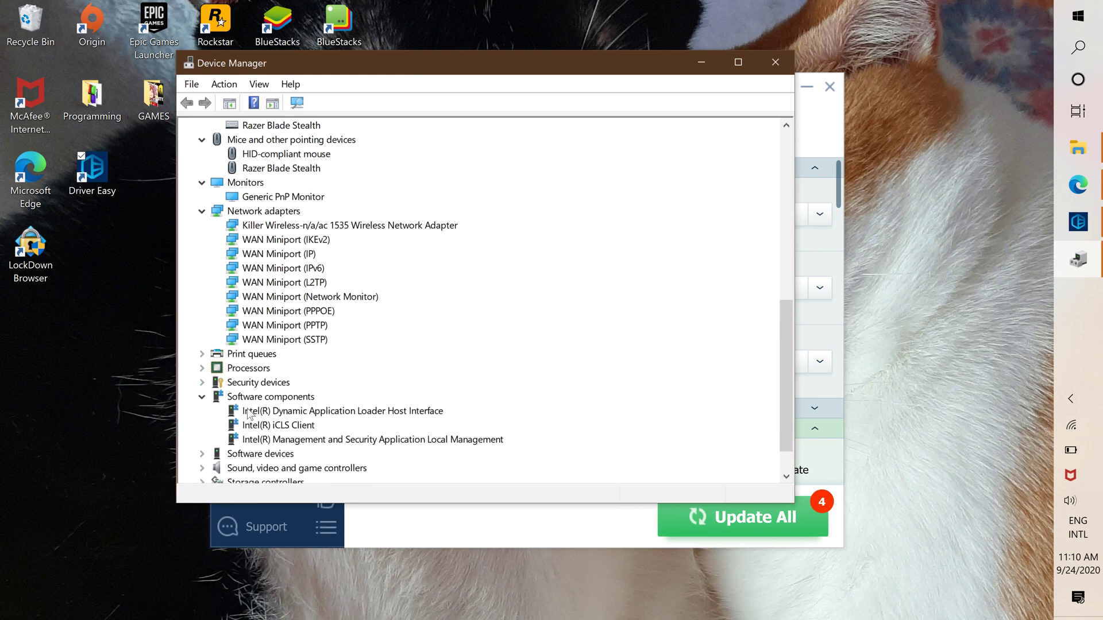
drag(423, 58, 548, 41)
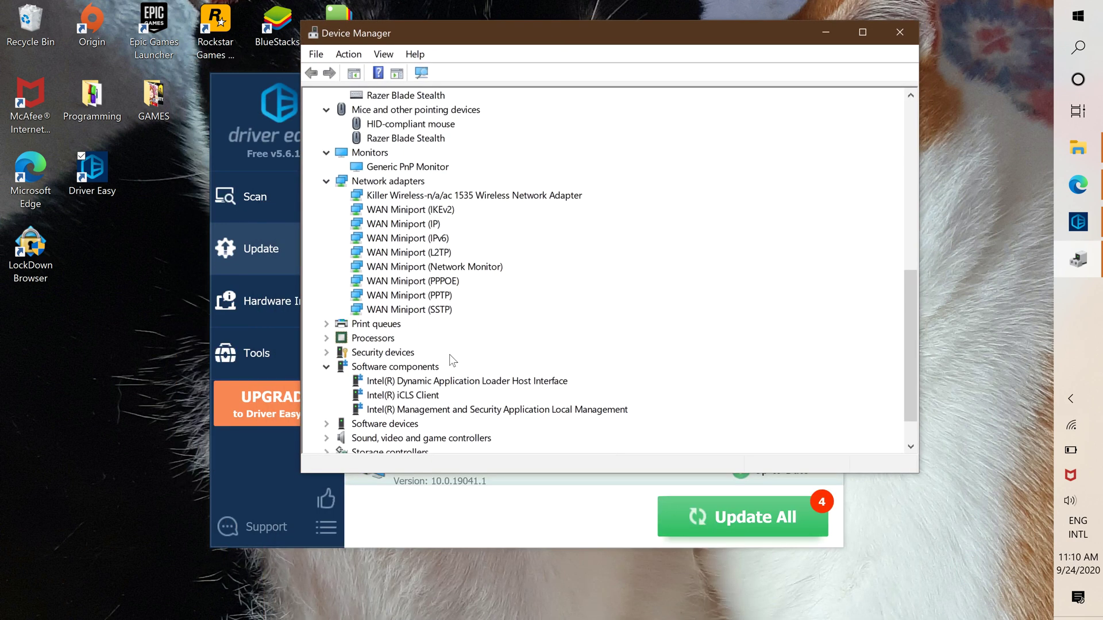
right_click(430, 381)
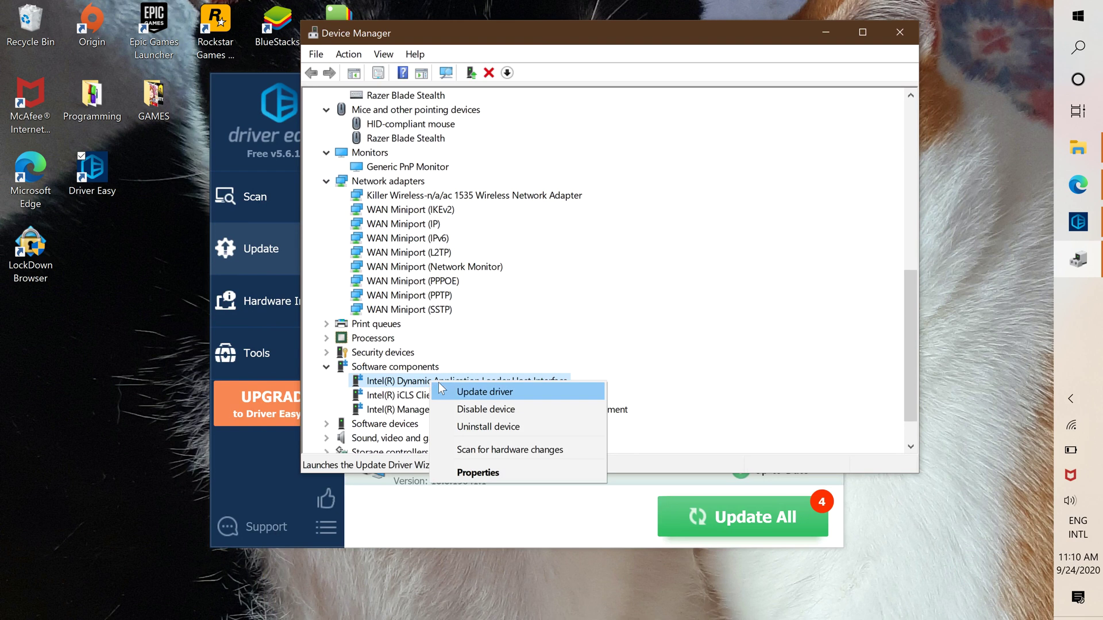
Step: Install the downloaded Intel(R) Dynamic Application Loader Host Interface driver via Browse my computer for drivers
click(460, 393)
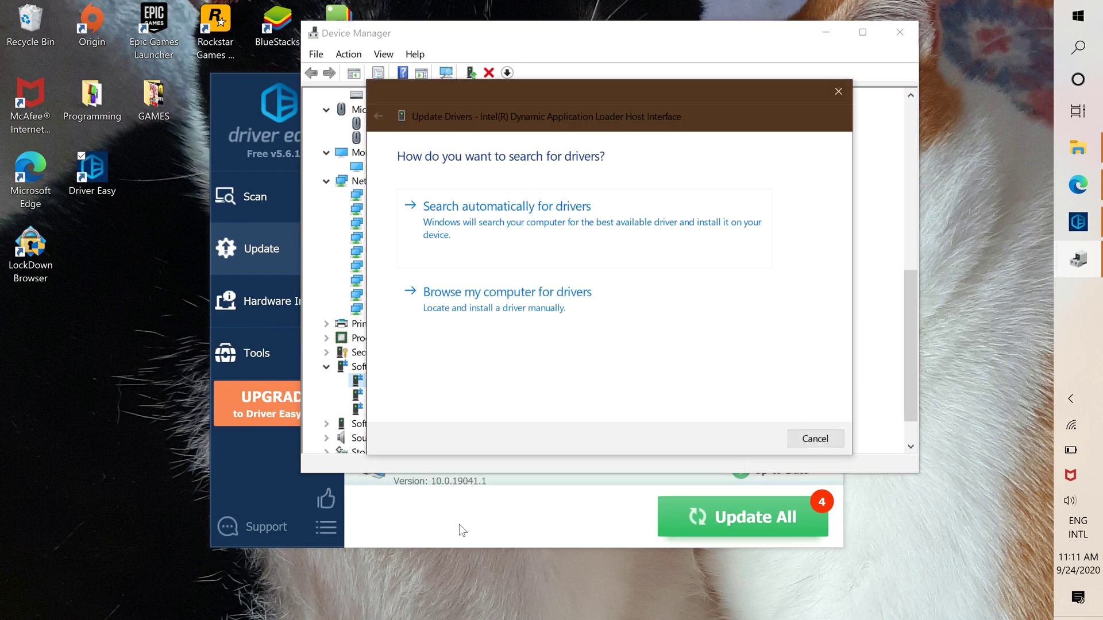
click(521, 300)
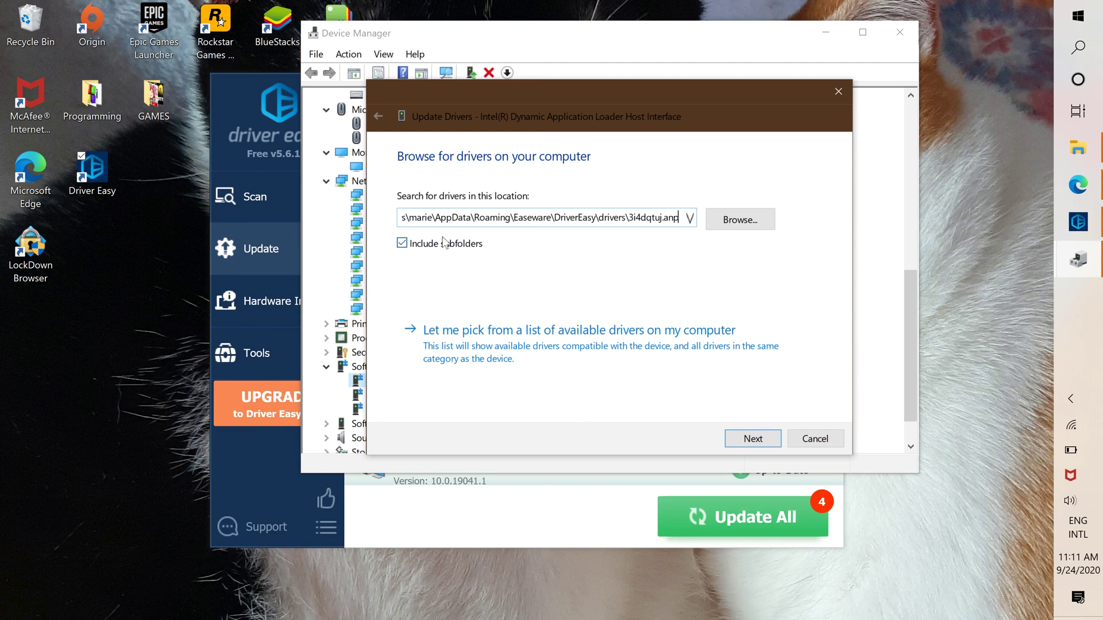
click(749, 440)
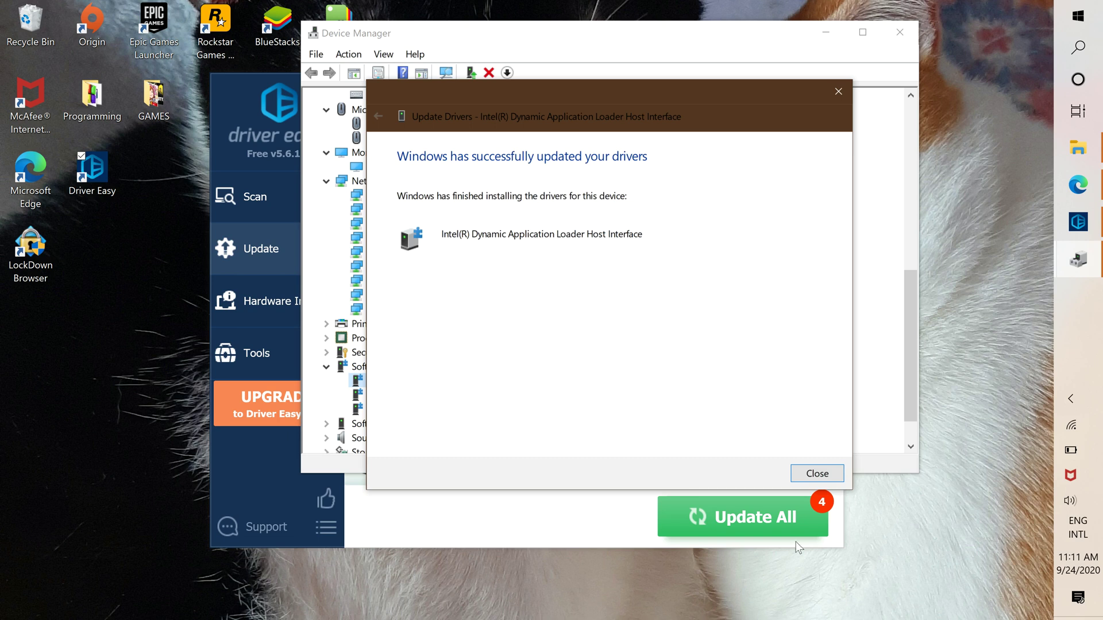
click(825, 471)
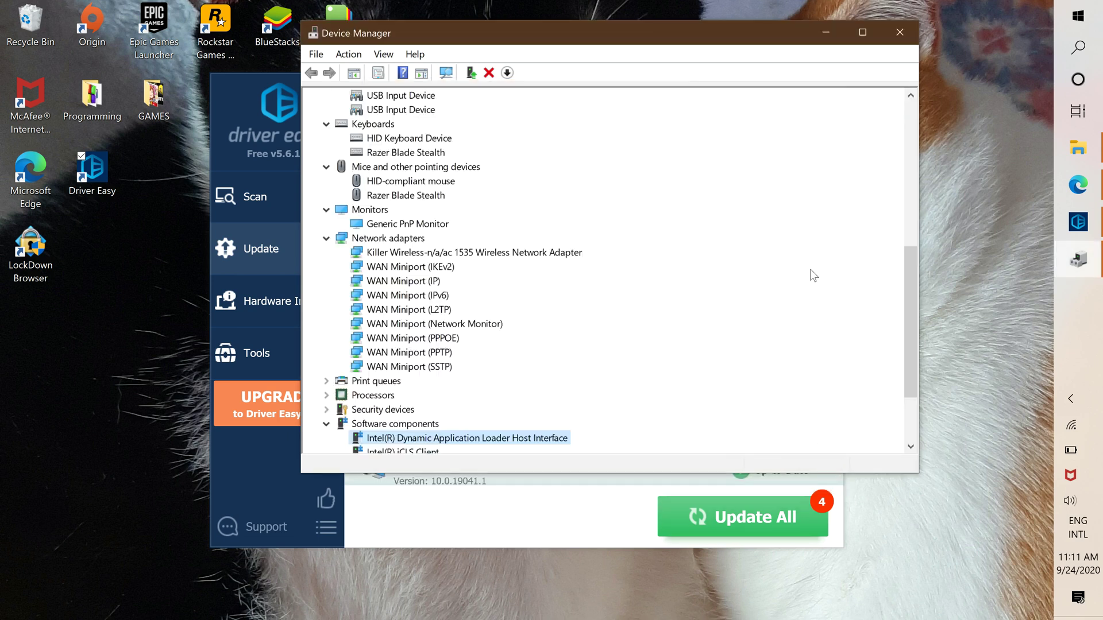
Step: Close Device Manager and start a new Driver Easy scan from the Scan page
click(901, 33)
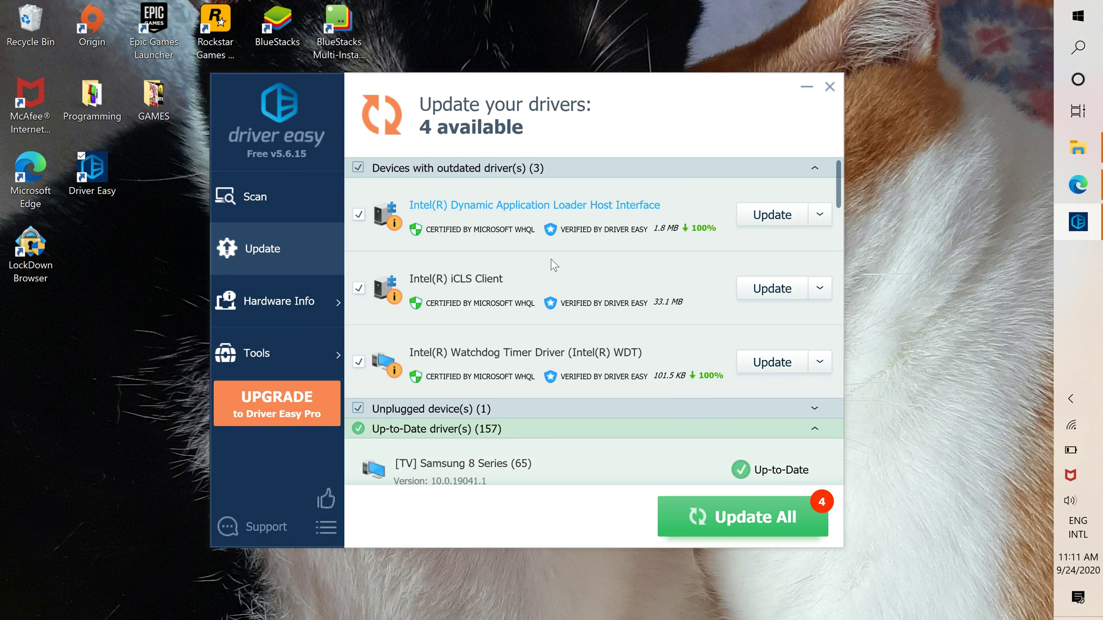
click(298, 210)
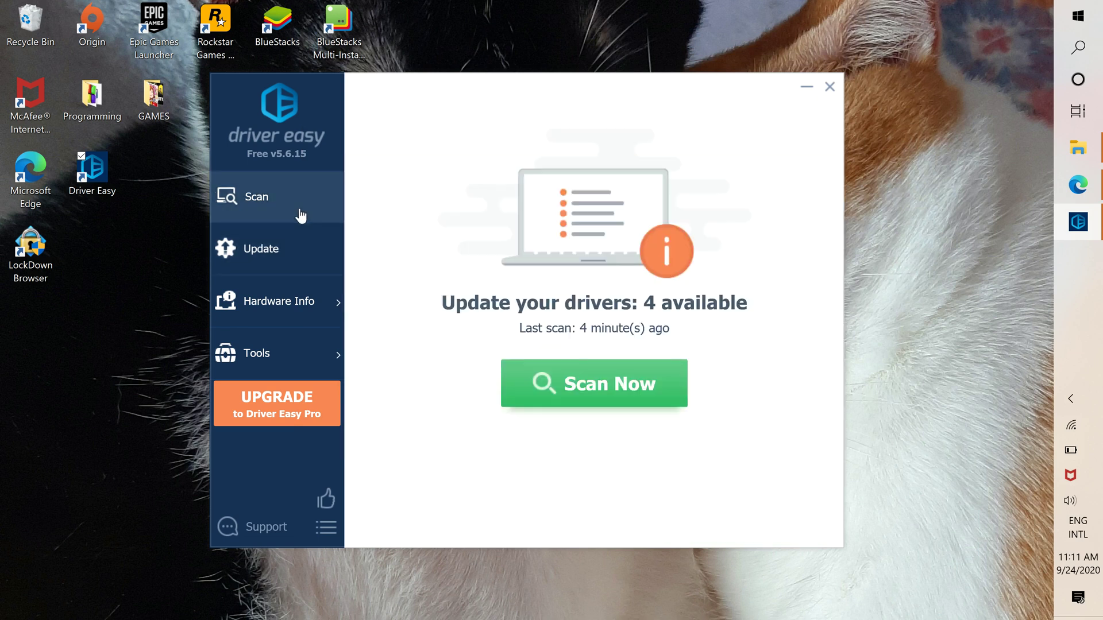
click(614, 396)
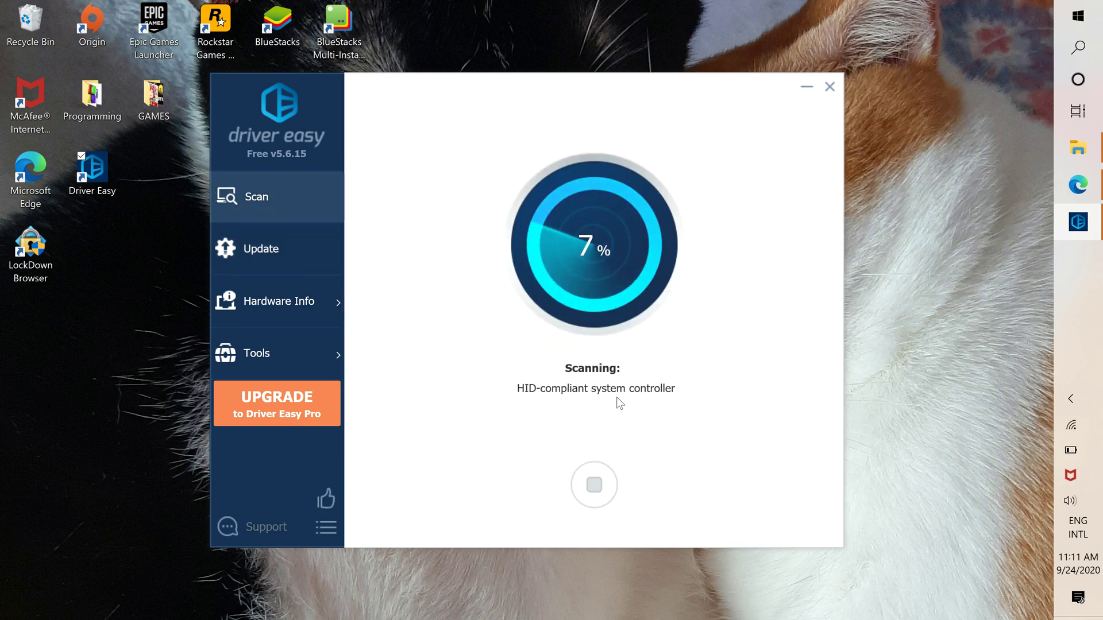